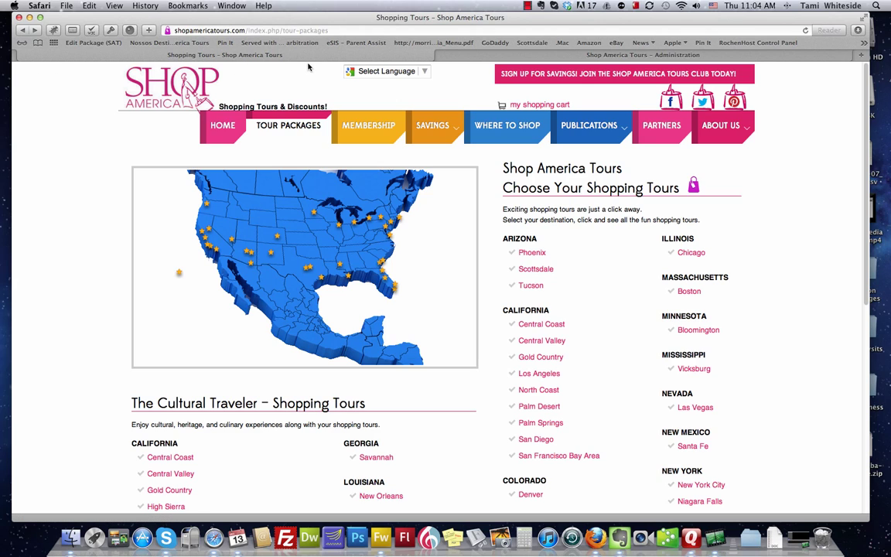
Log into the admin without saving the password, open the K2 items list, and return to Shopping Tours
{"action": "left_click", "coordinate": [533, 55]}
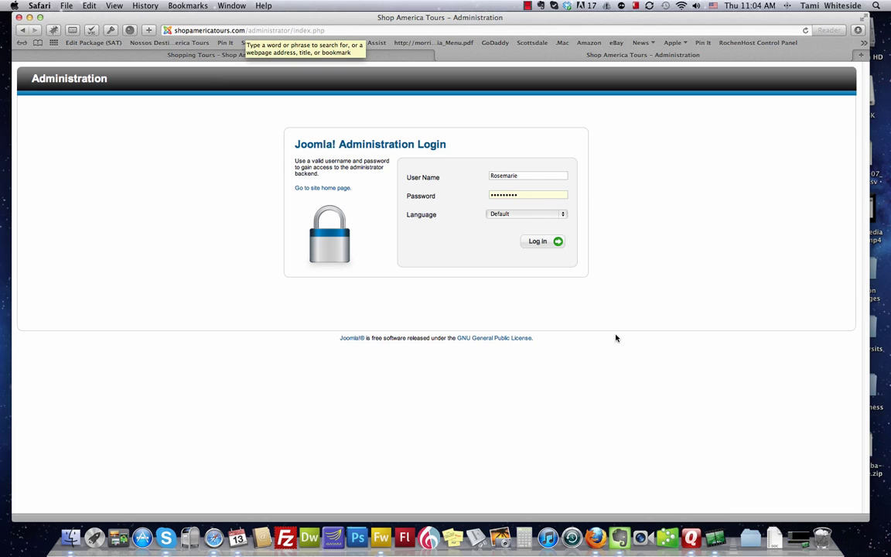
{"action": "left_click", "coordinate": [540, 243]}
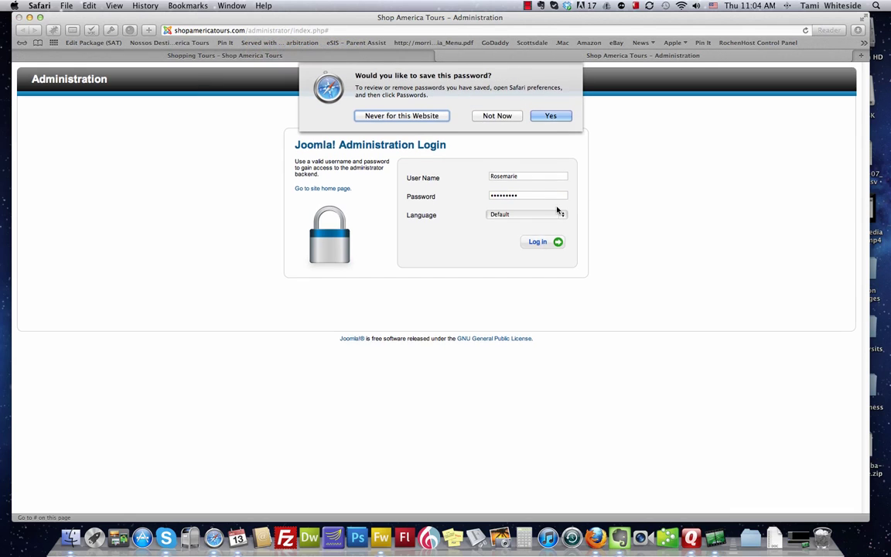
{"action": "left_click", "coordinate": [497, 121]}
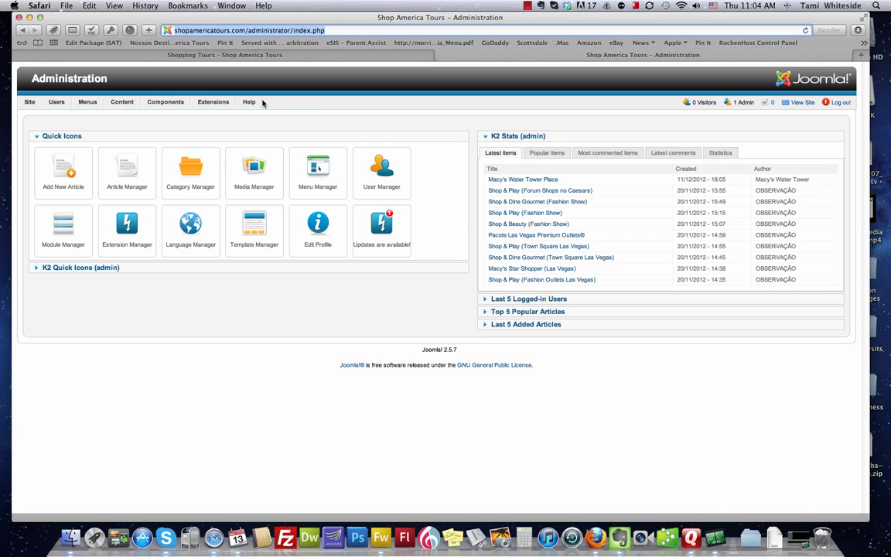
{"action": "mouse_move", "coordinate": [165, 101]}
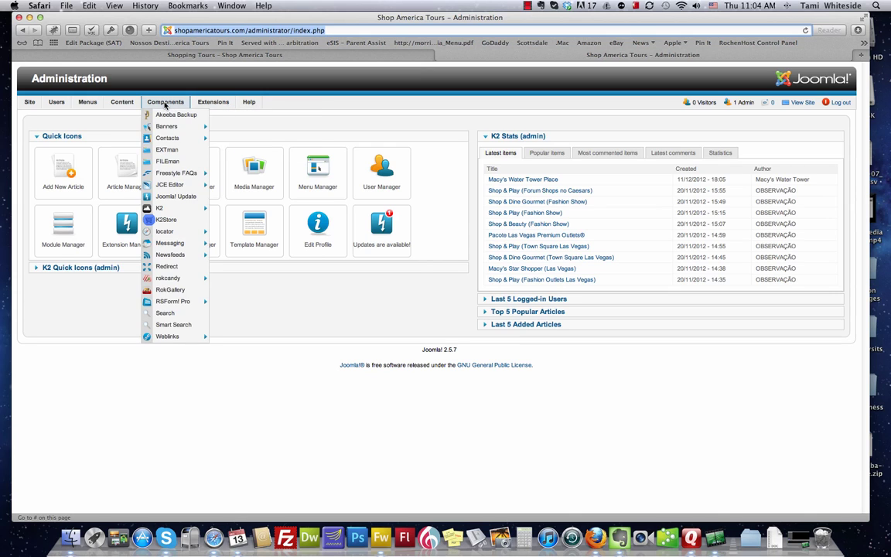
{"action": "left_click", "coordinate": [160, 209]}
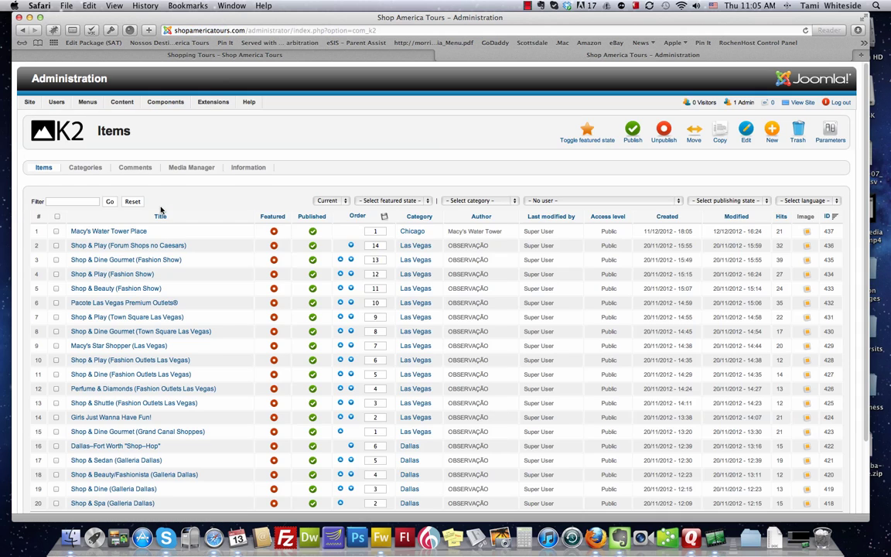
{"action": "left_click", "coordinate": [313, 58]}
{"action": "mouse_move", "coordinate": [589, 125]}
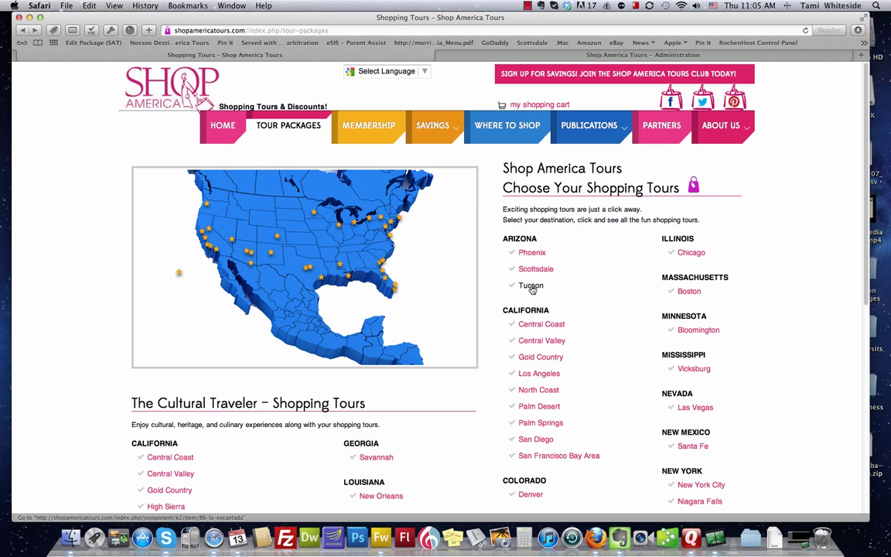
Open the Tucson La Encantada page and read the full Shop & Play package details
{"action": "left_click", "coordinate": [531, 287]}
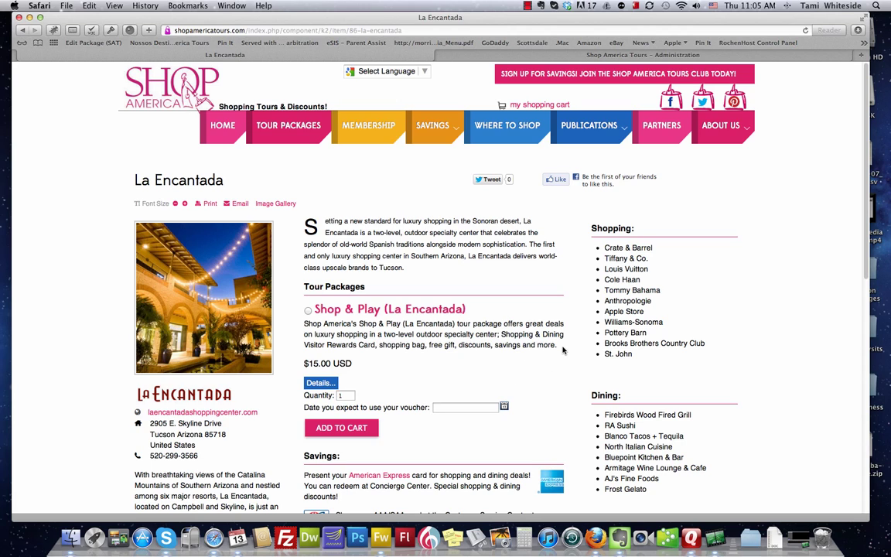
{"action": "left_click_drag", "start_coordinate": [563, 350], "coordinate": [305, 326]}
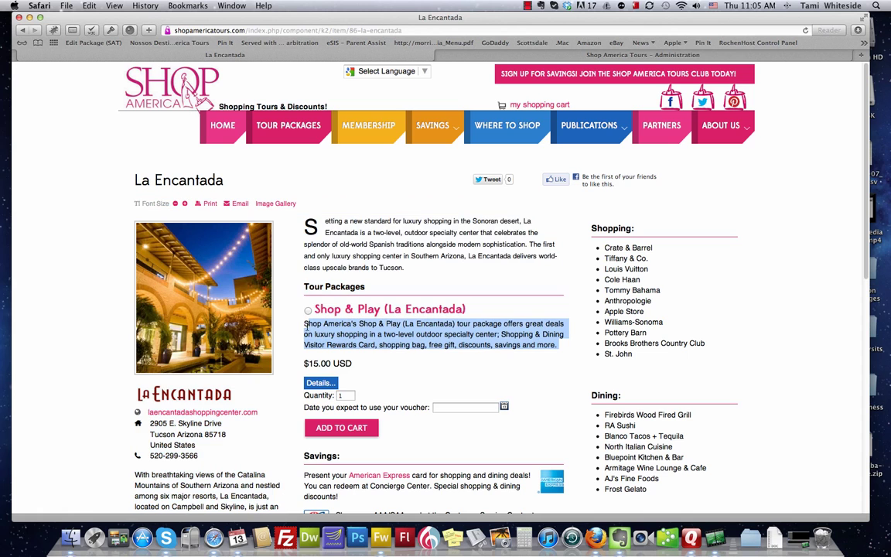
{"action": "left_click", "coordinate": [322, 384]}
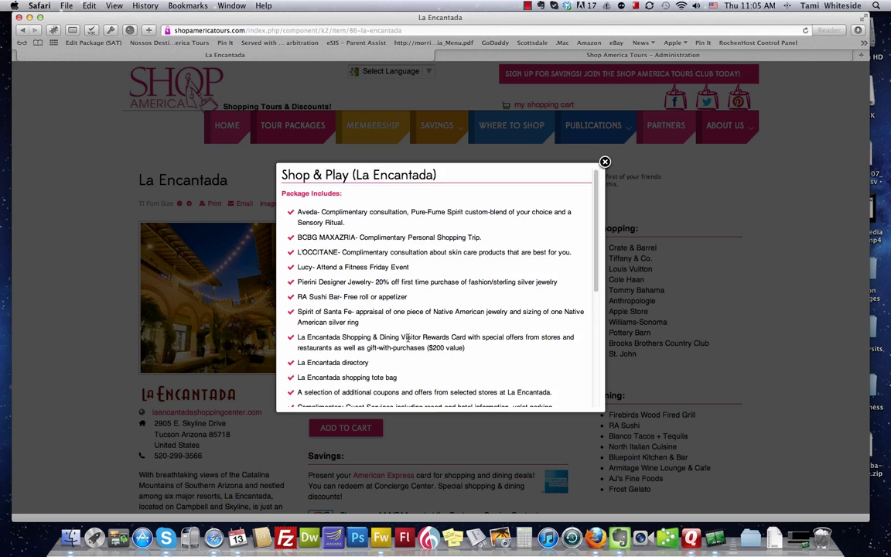
{"action": "scroll", "coordinate": [408, 338], "scroll_direction": "down", "scroll_amount": 3}
{"action": "scroll", "coordinate": [408, 338], "scroll_direction": "down", "scroll_amount": 3}
{"action": "scroll", "coordinate": [408, 338], "scroll_direction": "down", "scroll_amount": 1}
{"action": "scroll", "coordinate": [408, 339], "scroll_direction": "up", "scroll_amount": 10}
{"action": "left_click", "coordinate": [605, 162]}
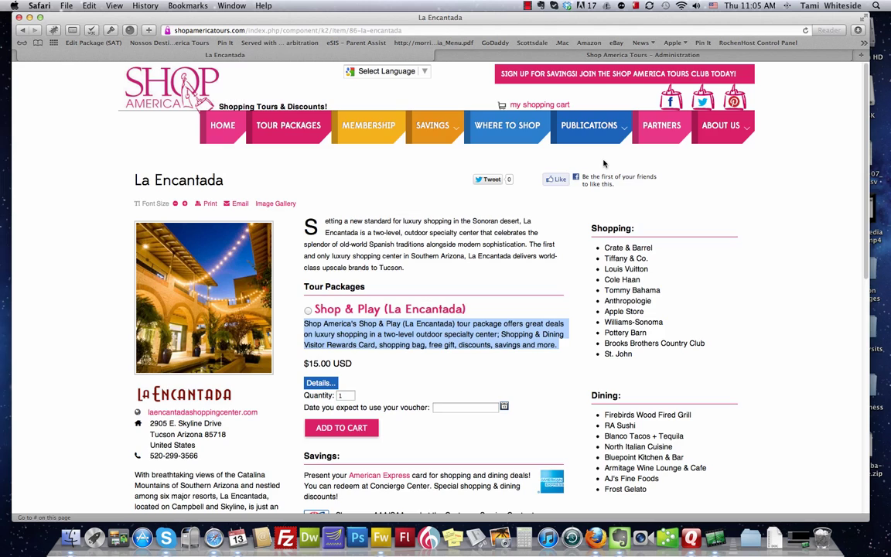
{"action": "left_click", "coordinate": [514, 56]}
{"action": "type", "text": "La Encantada"}
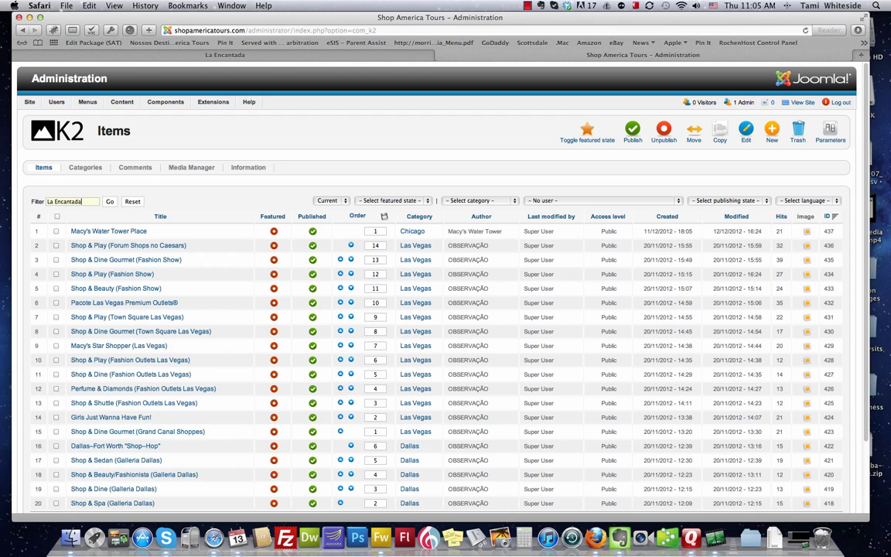
Filter the K2 items by 'La En' and open La Encantada in Edit Item
{"action": "key", "text": "Return"}
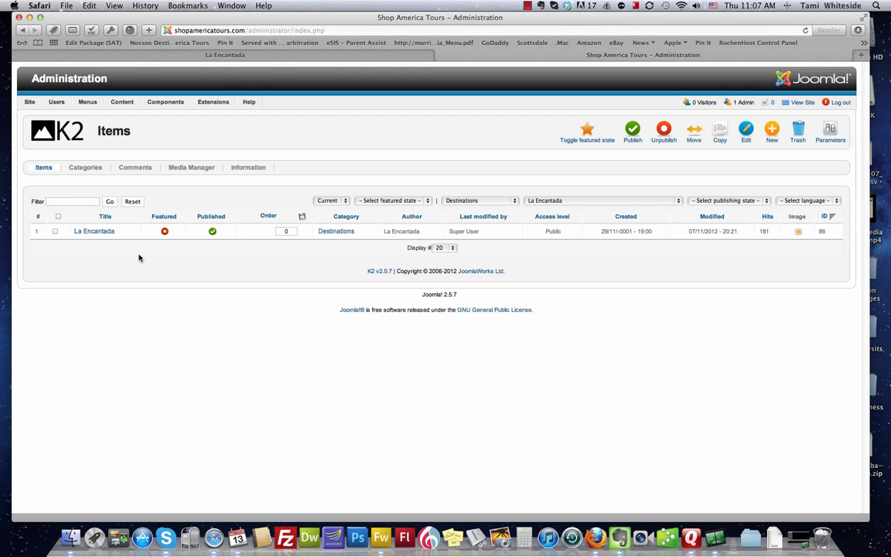
{"action": "left_click", "coordinate": [100, 235]}
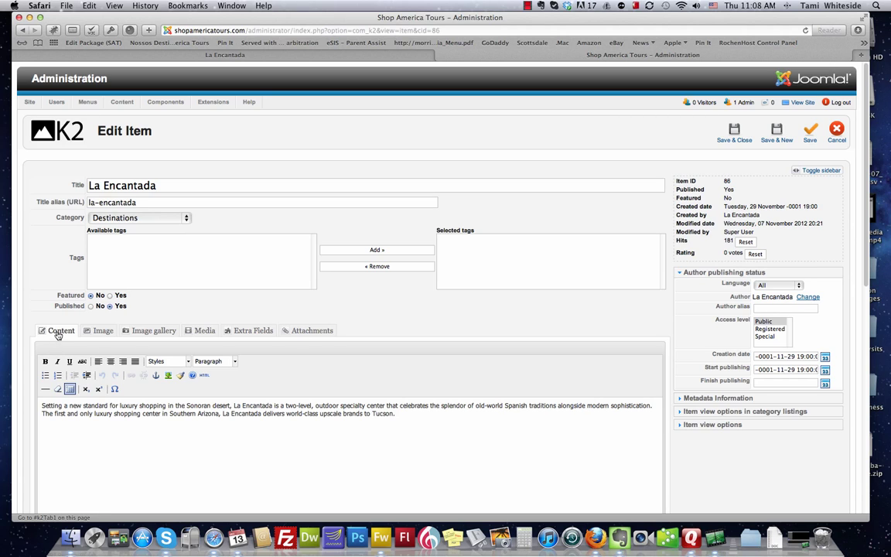
{"action": "left_click", "coordinate": [103, 333]}
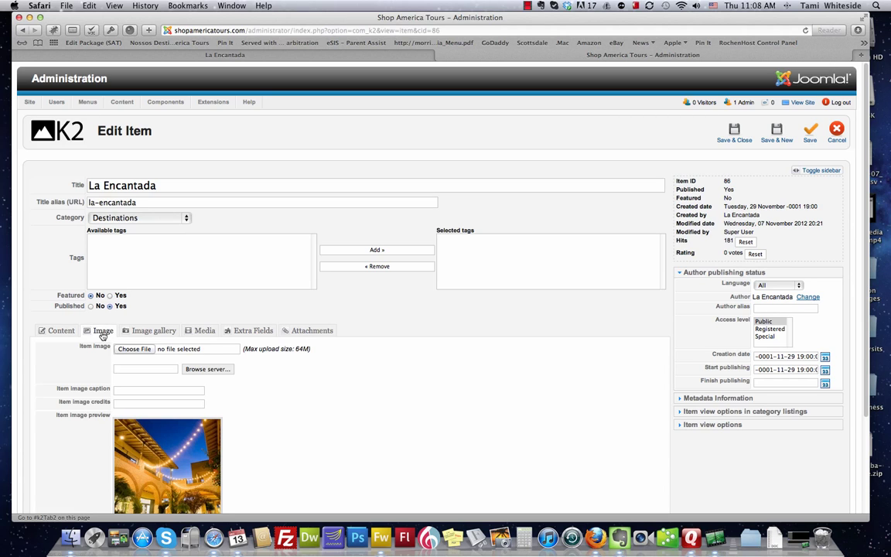
{"action": "left_click", "coordinate": [151, 333]}
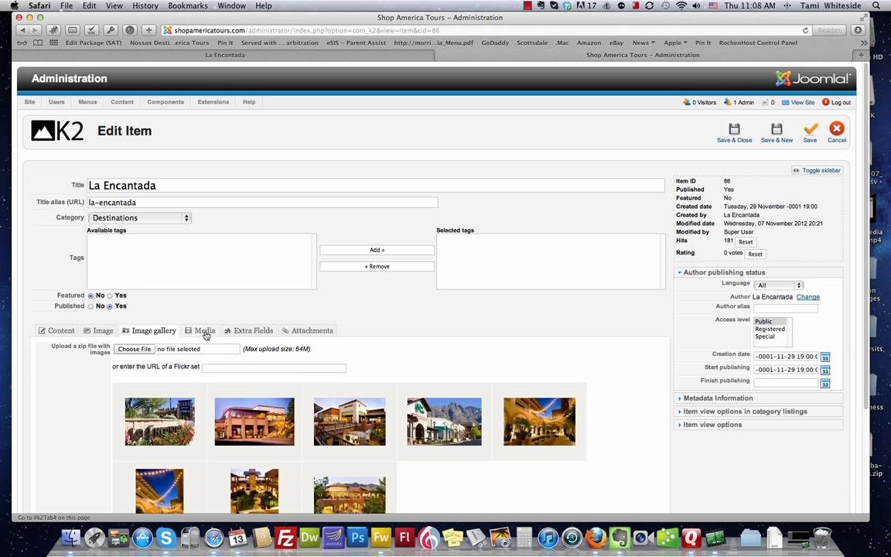
{"action": "left_click", "coordinate": [206, 335]}
{"action": "left_click", "coordinate": [252, 334]}
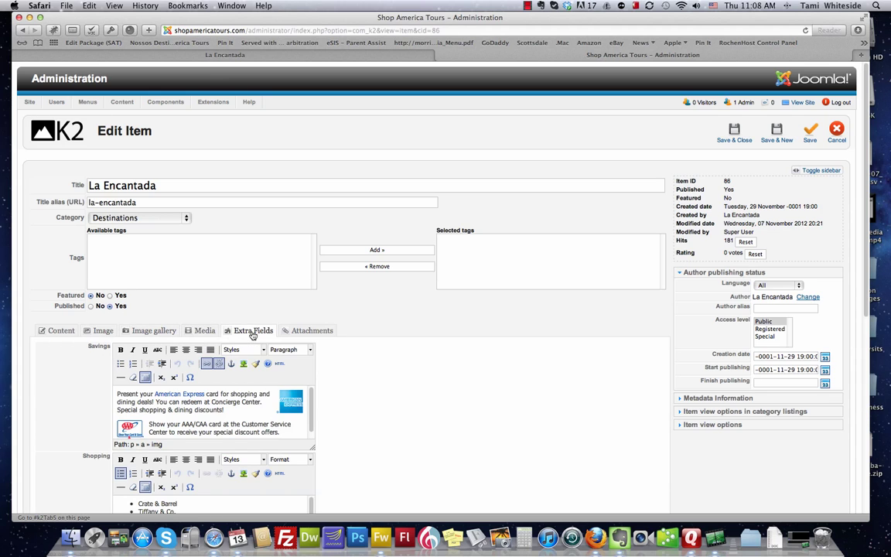
{"action": "left_click", "coordinate": [307, 337]}
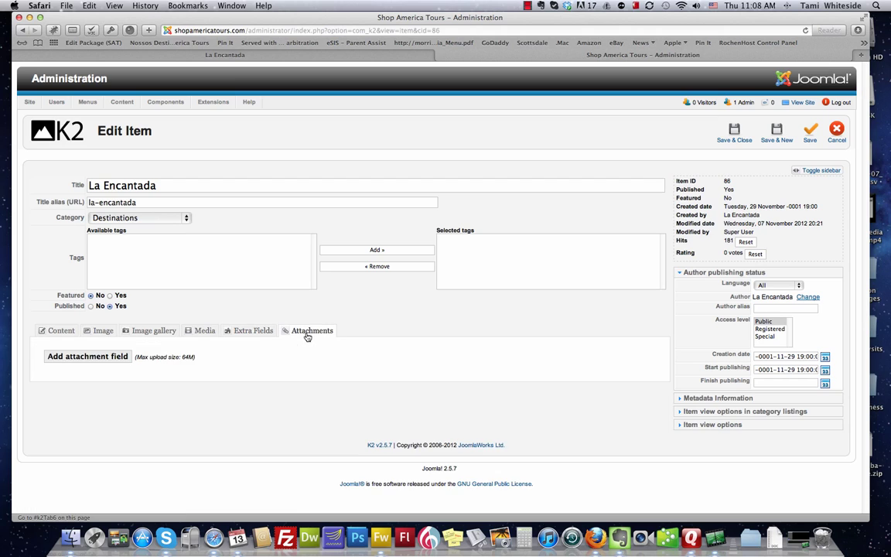
{"action": "left_click", "coordinate": [59, 332]}
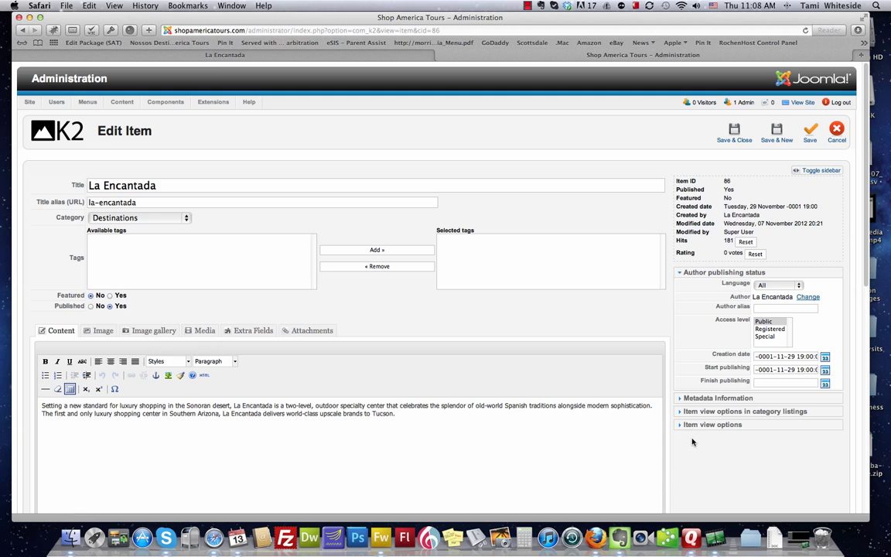
Show La Encantada's Tour Packages attribute options, listing Shop & Play at 15.00
{"action": "scroll", "coordinate": [693, 442], "scroll_direction": "down", "scroll_amount": 3}
{"action": "scroll", "coordinate": [693, 442], "scroll_direction": "down", "scroll_amount": 3}
{"action": "scroll", "coordinate": [693, 442], "scroll_direction": "down", "scroll_amount": 3}
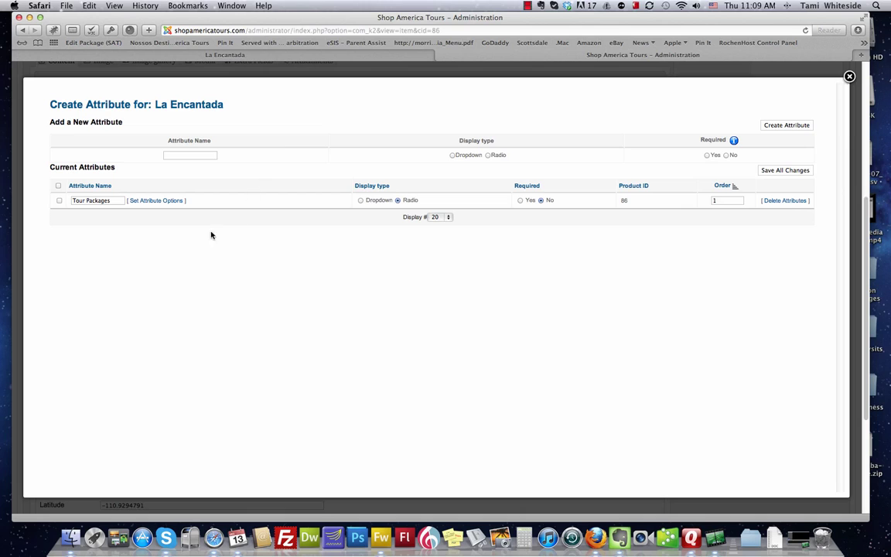
{"action": "left_click", "coordinate": [151, 201]}
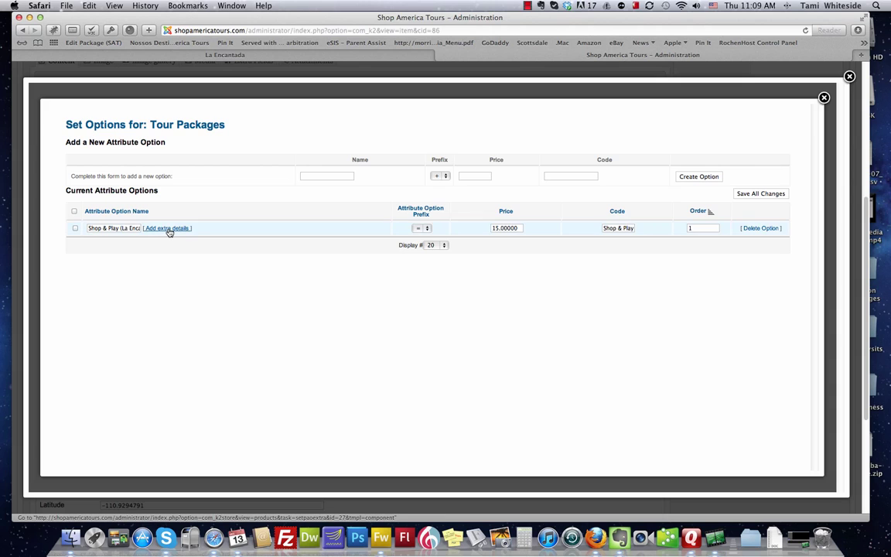
Open Shop & Play's extra details and review the long description down to its '$500 value!' line
{"action": "left_click", "coordinate": [168, 228]}
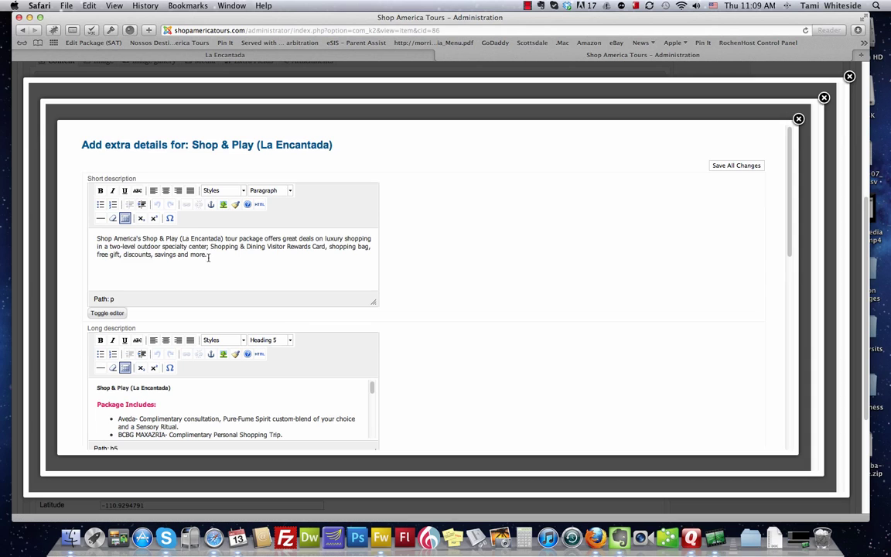
{"action": "left_click_drag", "start_coordinate": [208, 258], "coordinate": [84, 217]}
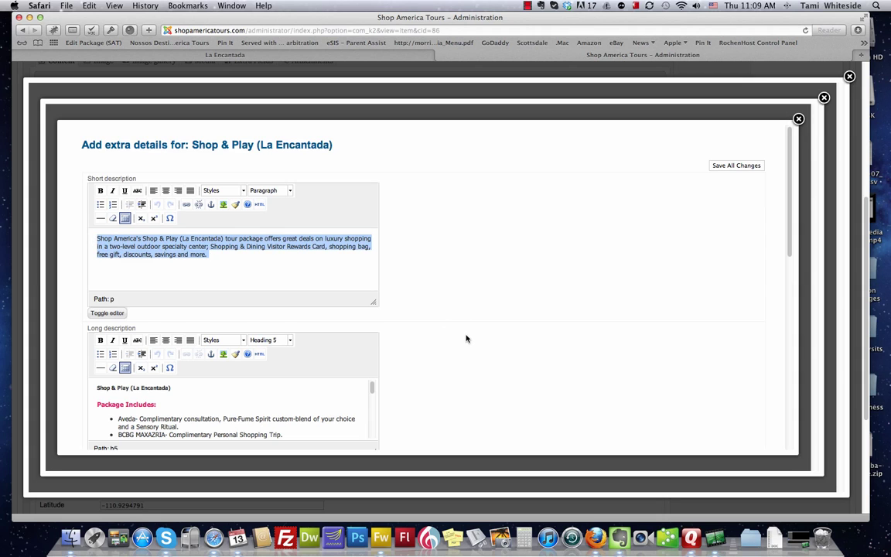
{"action": "scroll", "coordinate": [466, 338], "scroll_direction": "down", "scroll_amount": 3}
{"action": "scroll", "coordinate": [467, 339], "scroll_direction": "down", "scroll_amount": 3}
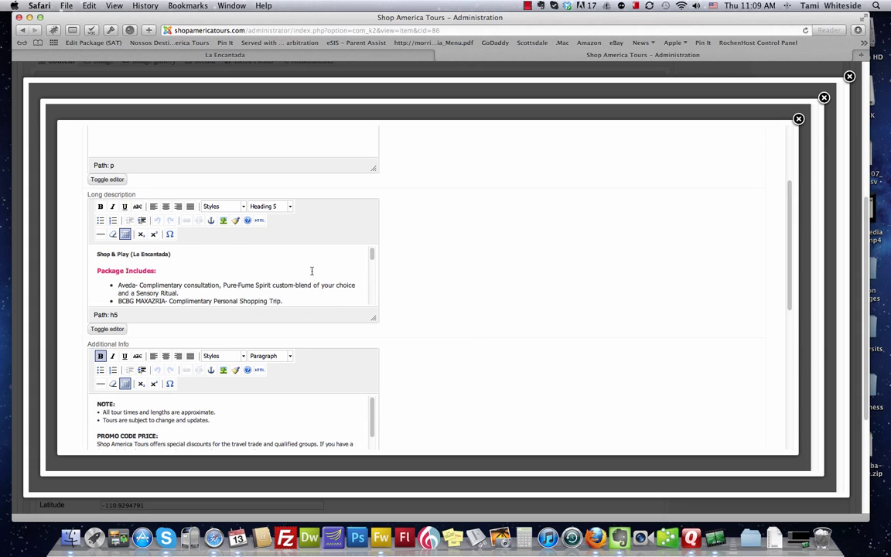
{"action": "left_click_drag", "start_coordinate": [372, 256], "coordinate": [375, 292]}
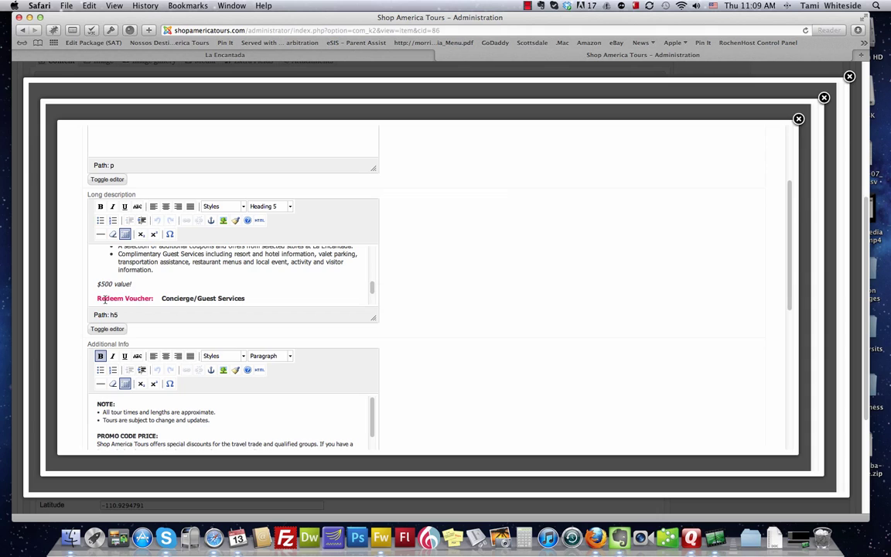
{"action": "left_click_drag", "start_coordinate": [373, 289], "coordinate": [372, 297]}
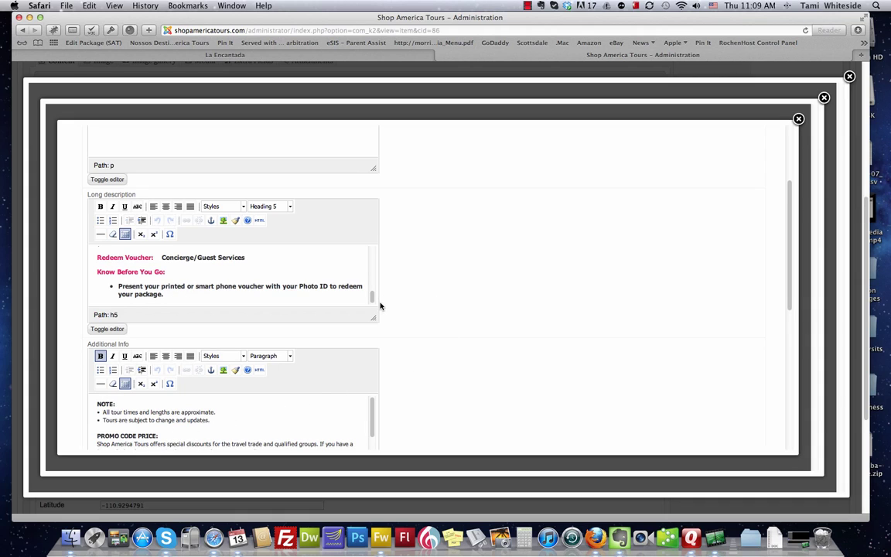
{"action": "scroll", "coordinate": [370, 290], "scroll_direction": "up", "scroll_amount": 3}
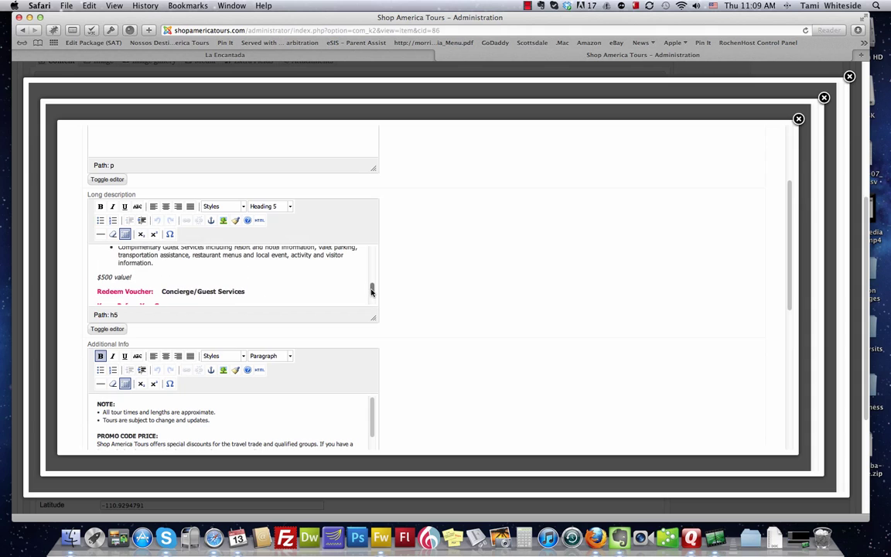
Change the Shop & Play package value from $500 to $800
{"action": "left_click", "coordinate": [106, 277]}
{"action": "key", "text": "BackSpace"}
{"action": "type", "text": "8"}
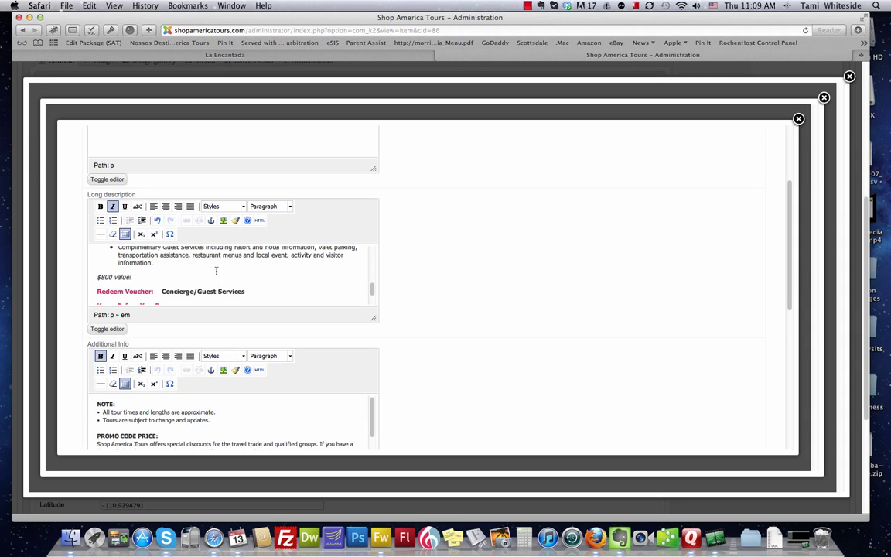
{"action": "scroll", "coordinate": [196, 259], "scroll_direction": "up", "scroll_amount": 3}
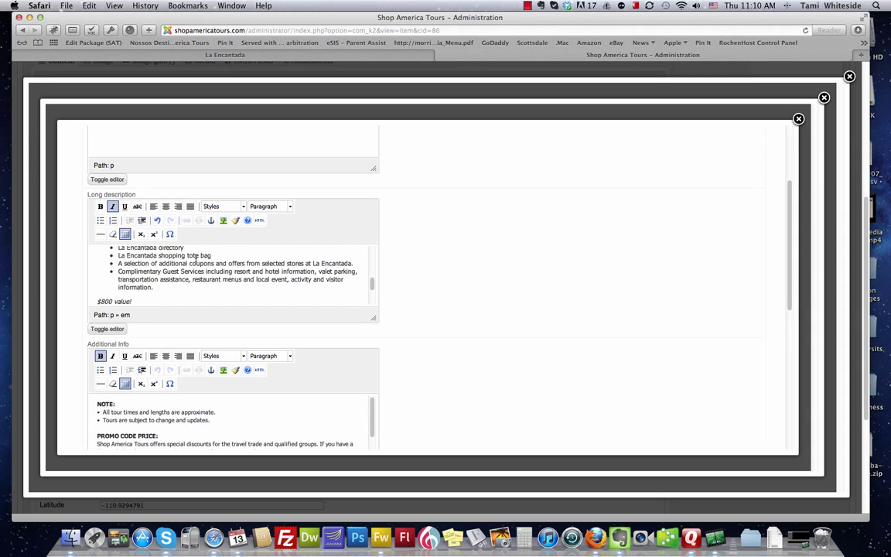
Delete the 'La Encantada shopping tote bag' bullet from the long description
{"action": "left_click_drag", "start_coordinate": [211, 256], "coordinate": [87, 254]}
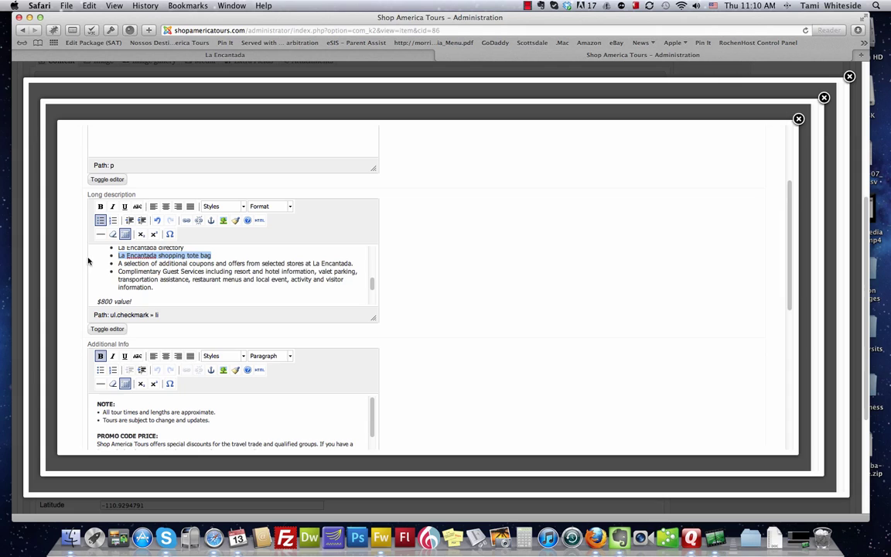
{"action": "scroll", "coordinate": [116, 270], "scroll_direction": "up", "scroll_amount": 1}
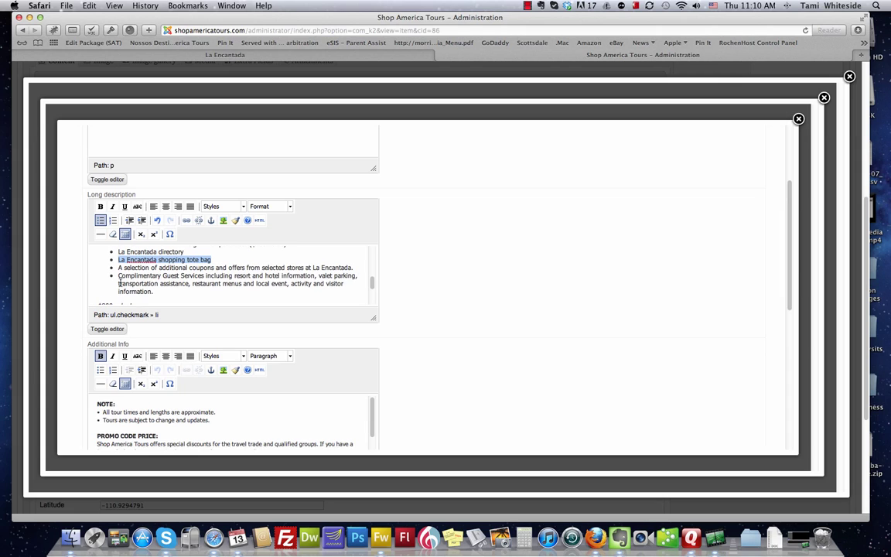
{"action": "key", "text": "BackSpace"}
{"action": "key", "text": "BackSpace"}
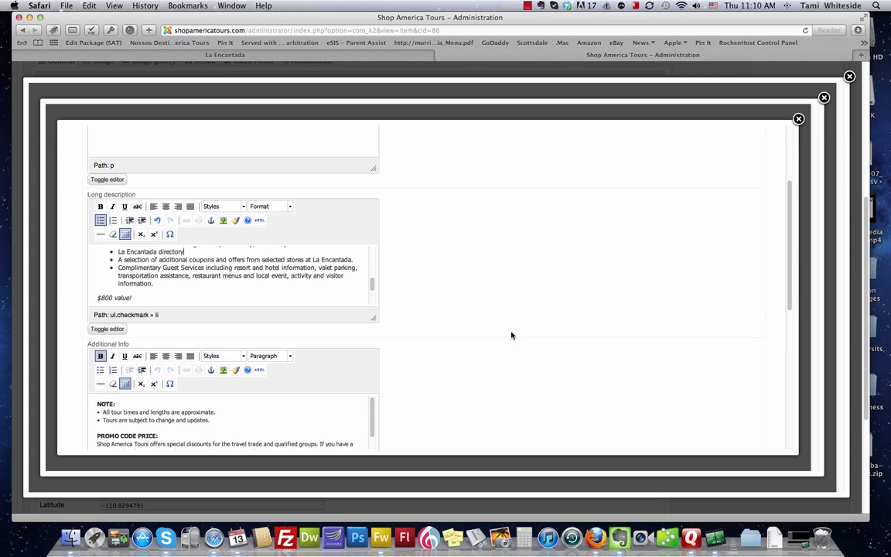
{"action": "scroll", "coordinate": [652, 328], "scroll_direction": "up", "scroll_amount": 1}
{"action": "scroll", "coordinate": [654, 328], "scroll_direction": "up", "scroll_amount": 5}
{"action": "scroll", "coordinate": [654, 329], "scroll_direction": "up", "scroll_amount": 2}
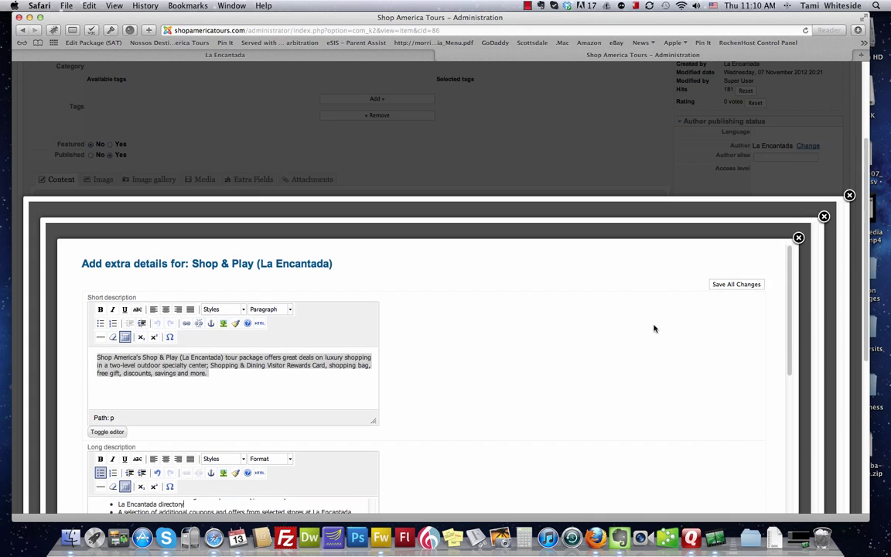
Save the extra details, then close the options and attribute dialogs back to the La Encantada editor
{"action": "left_click", "coordinate": [726, 286]}
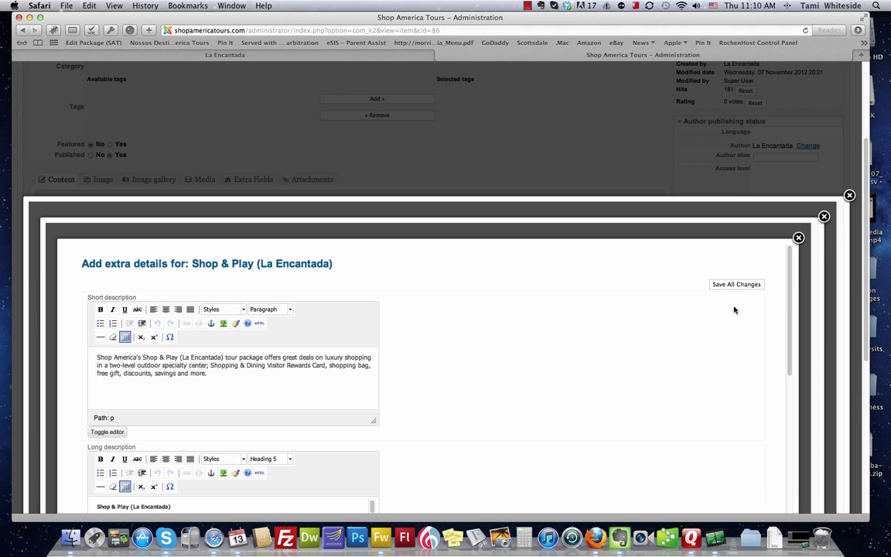
{"action": "left_click", "coordinate": [799, 238]}
{"action": "left_click", "coordinate": [824, 217]}
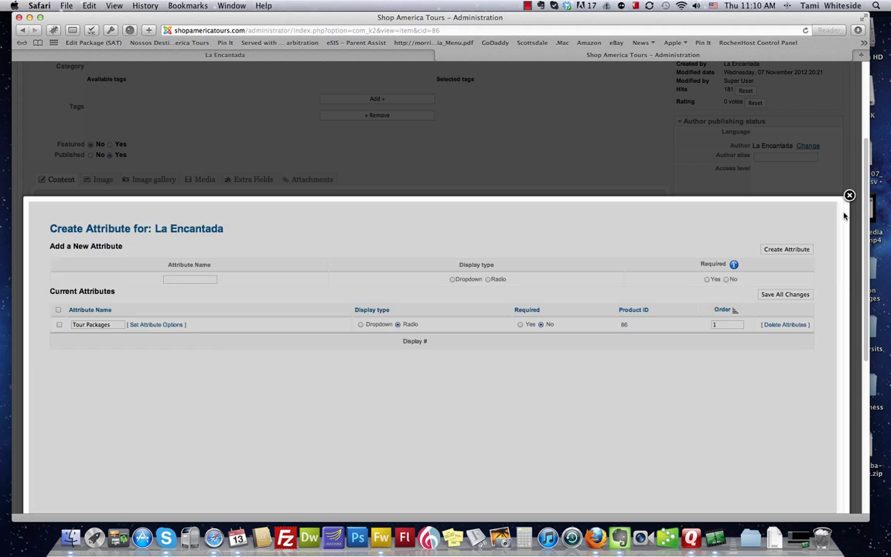
{"action": "left_click", "coordinate": [849, 195]}
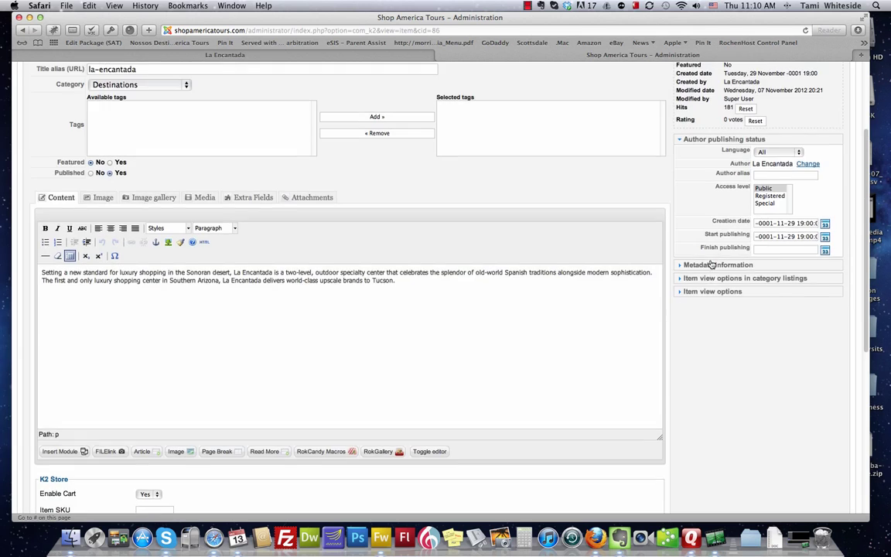
{"action": "scroll", "coordinate": [711, 264], "scroll_direction": "up", "scroll_amount": 3}
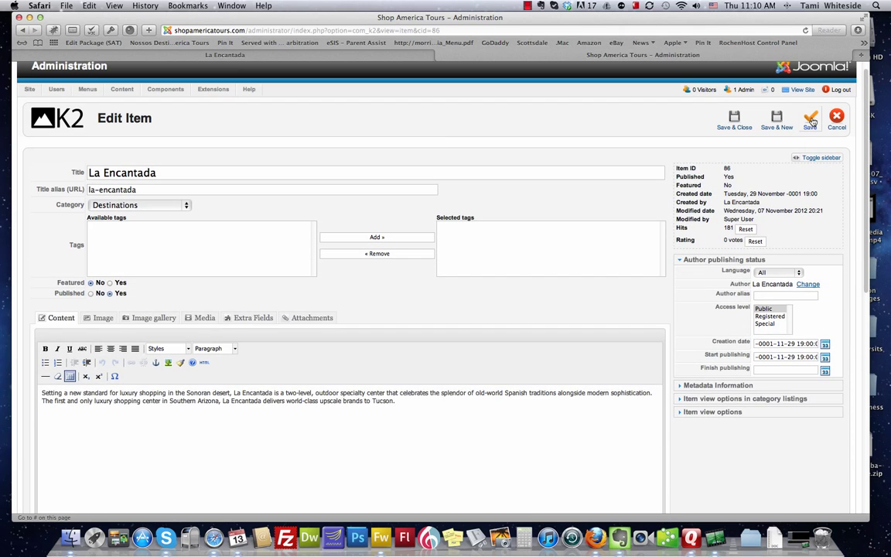
On the public La Encantada page, confirm the Shop & Play details now show an $800 value
{"action": "left_click", "coordinate": [277, 59]}
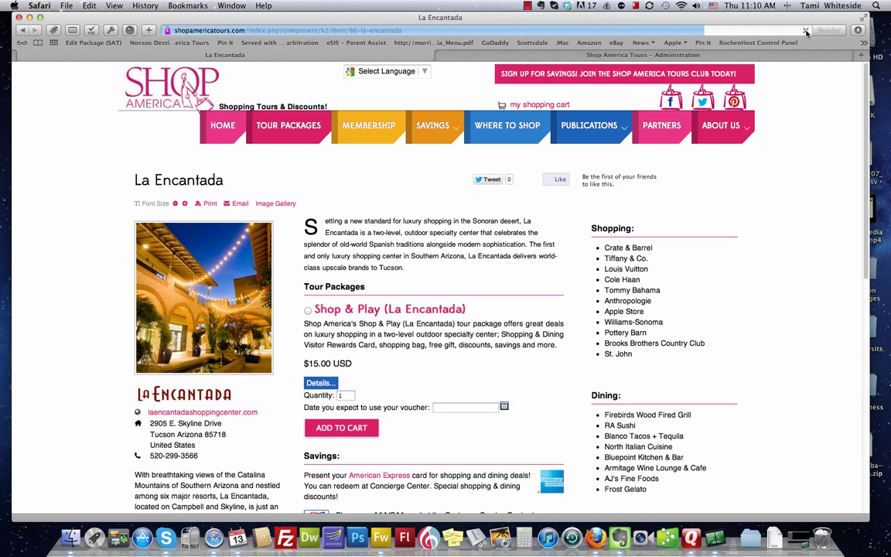
{"action": "left_click", "coordinate": [318, 384]}
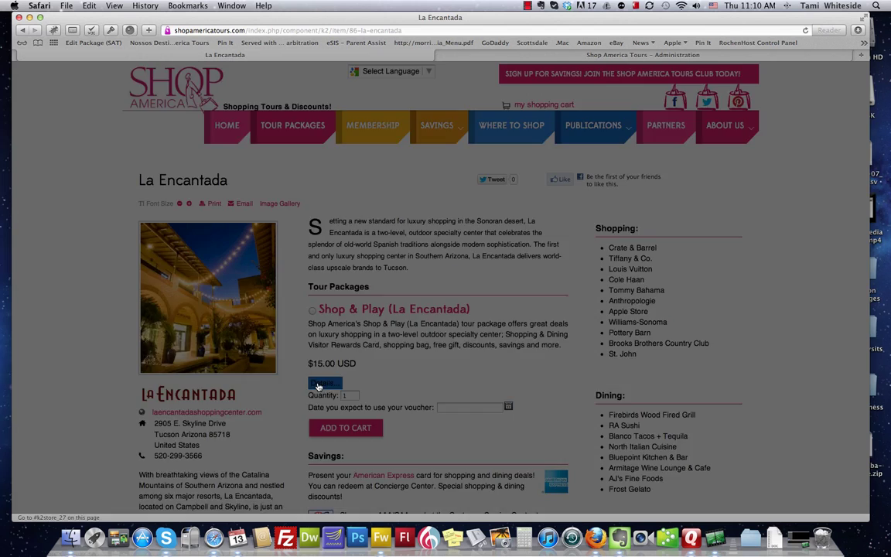
{"action": "scroll", "coordinate": [369, 367], "scroll_direction": "down", "scroll_amount": 3}
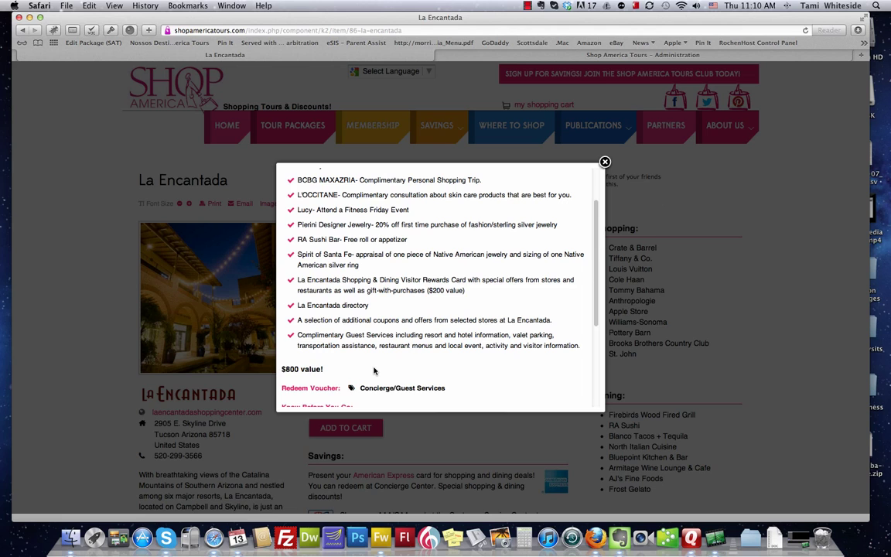
{"action": "left_click", "coordinate": [605, 161]}
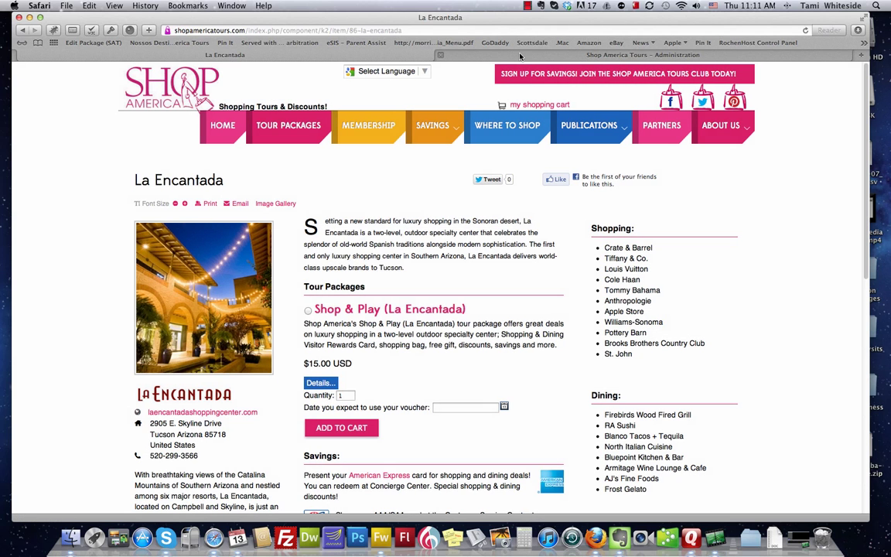
Back in the admin, reopen La Encantada's Tour Packages options and the Shop & Play extra details
{"action": "left_click", "coordinate": [520, 56]}
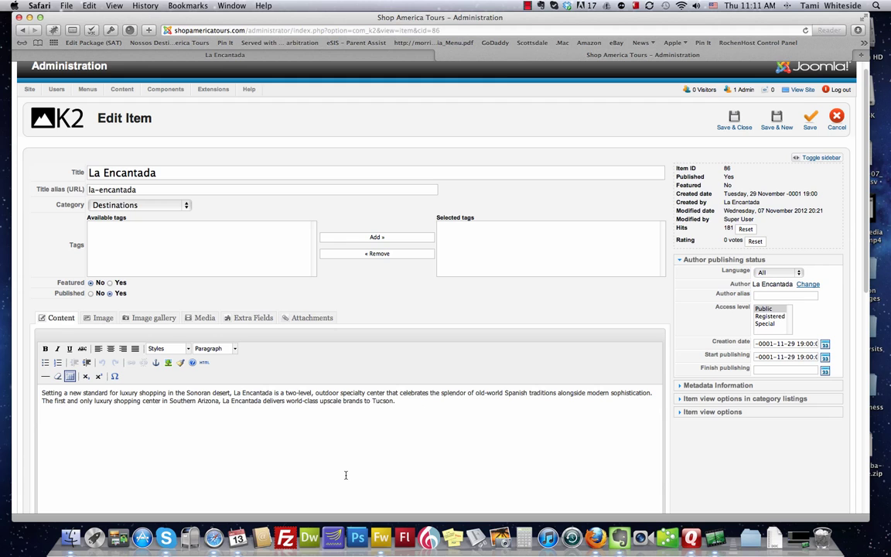
{"action": "scroll", "coordinate": [346, 475], "scroll_direction": "down", "scroll_amount": 5}
{"action": "scroll", "coordinate": [346, 475], "scroll_direction": "down", "scroll_amount": 3}
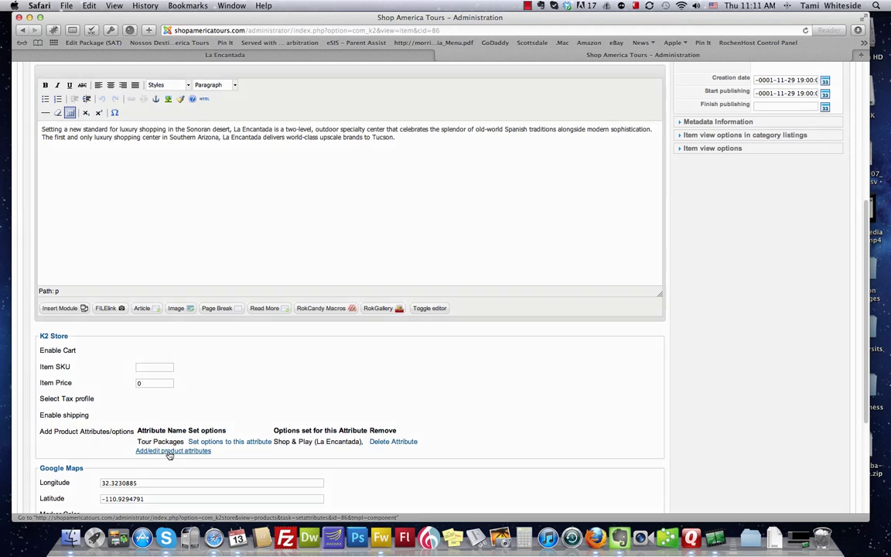
{"action": "left_click", "coordinate": [169, 452]}
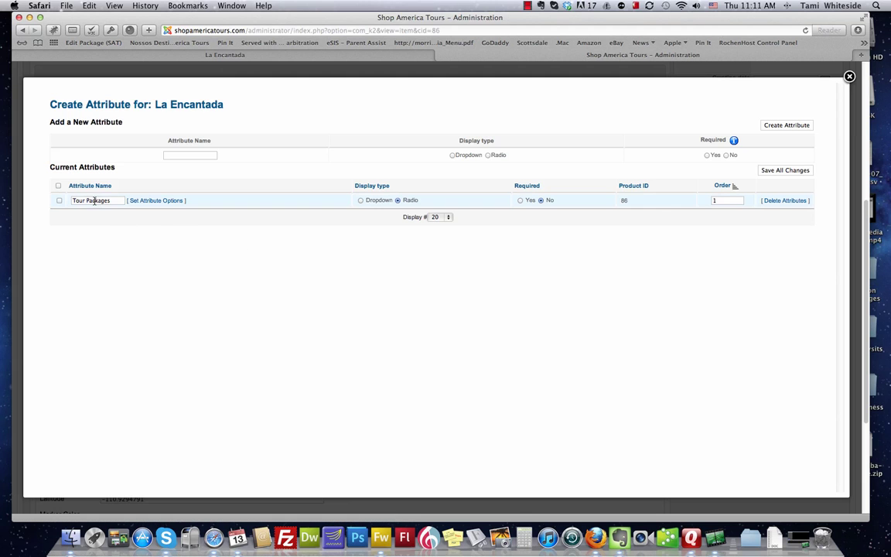
{"action": "left_click", "coordinate": [157, 200]}
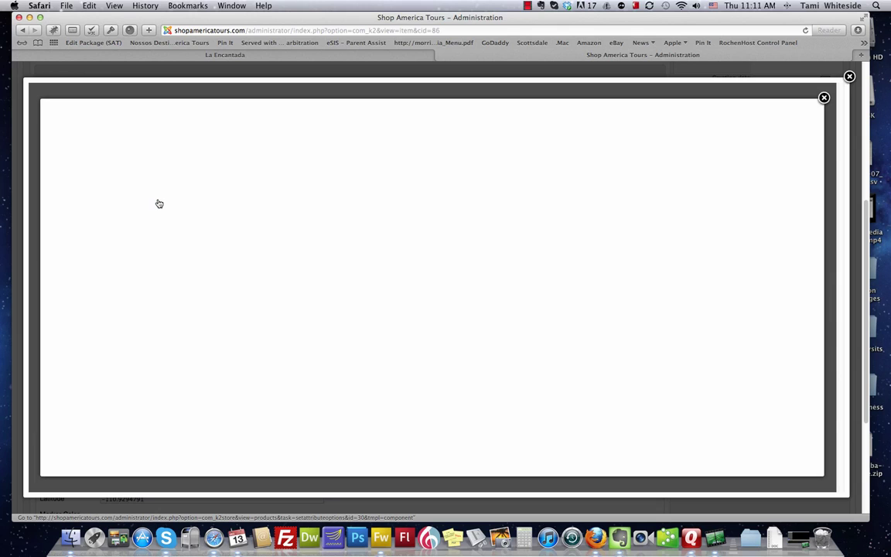
{"action": "left_click", "coordinate": [159, 229]}
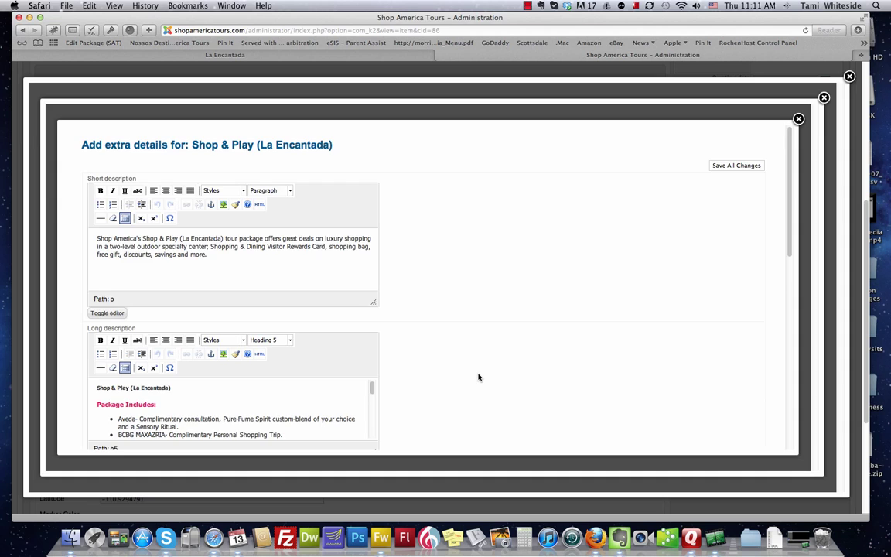
Add a 'La Encantada shopping tote bag' bullet below the La Encantada directory item
{"action": "scroll", "coordinate": [479, 377], "scroll_direction": "down", "scroll_amount": 2}
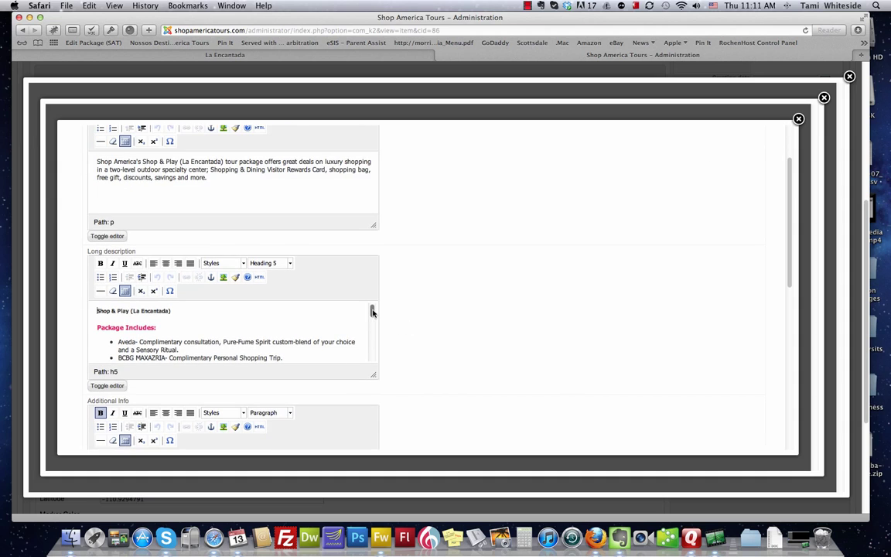
{"action": "left_click_drag", "start_coordinate": [372, 310], "coordinate": [372, 337]}
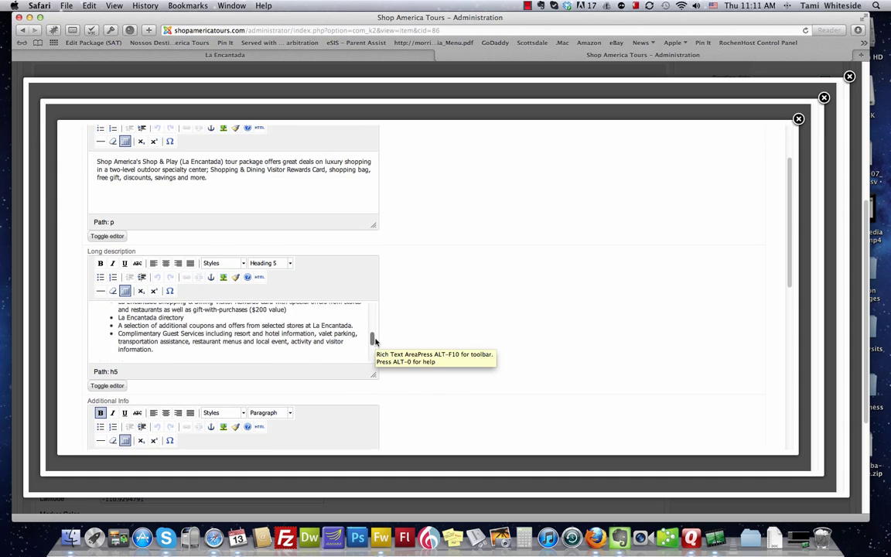
{"action": "left_click", "coordinate": [186, 331]}
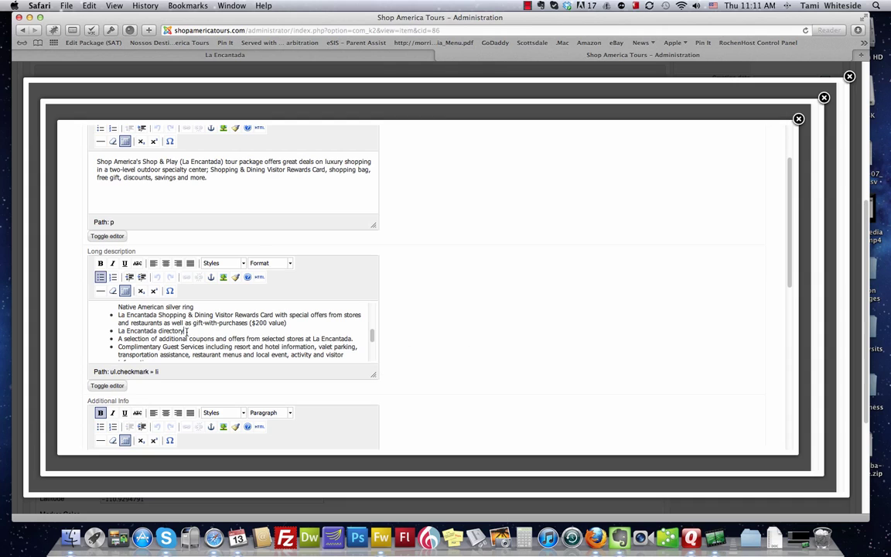
{"action": "key", "text": "Return"}
{"action": "type", "text": "La En"}
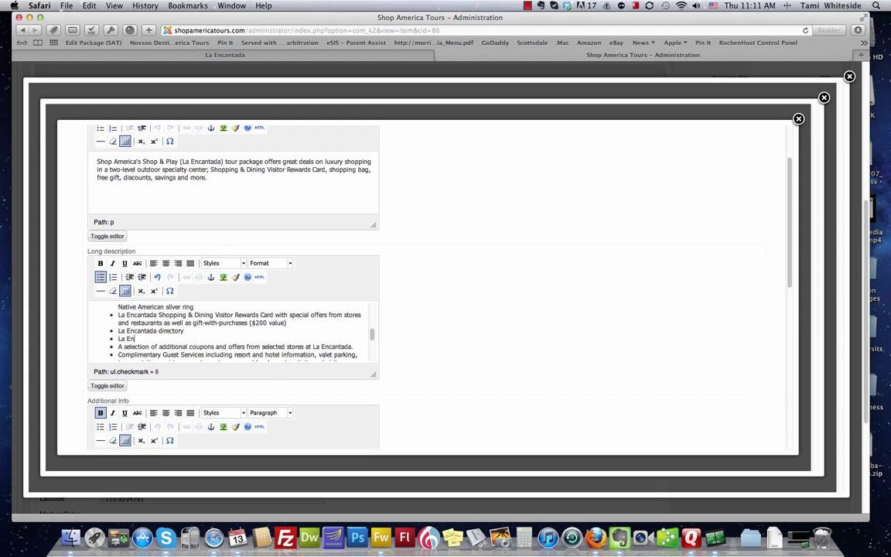
{"action": "type", "text": "cant"}
{"action": "type", "text": "e bag"}
Move to the '$800 value!' line to edit the amount back to $500
{"action": "scroll", "coordinate": [234, 340], "scroll_direction": "down", "scroll_amount": 1}
{"action": "scroll", "coordinate": [235, 340], "scroll_direction": "down", "scroll_amount": 2}
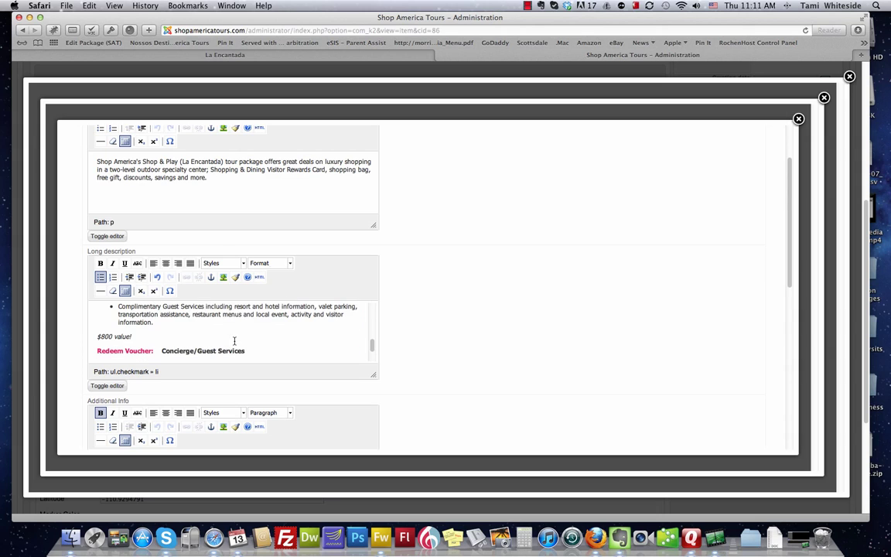
{"action": "left_click", "coordinate": [101, 336]}
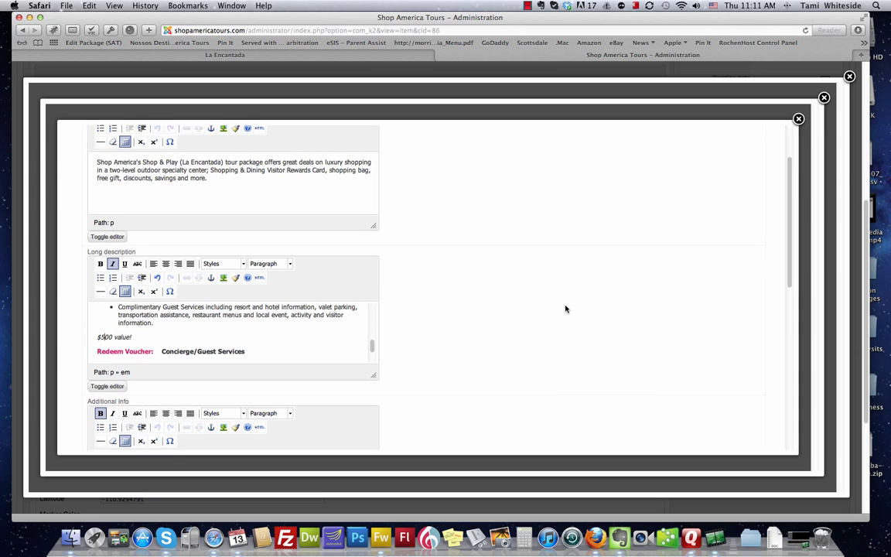
{"action": "scroll", "coordinate": [565, 308], "scroll_direction": "up", "scroll_amount": 10}
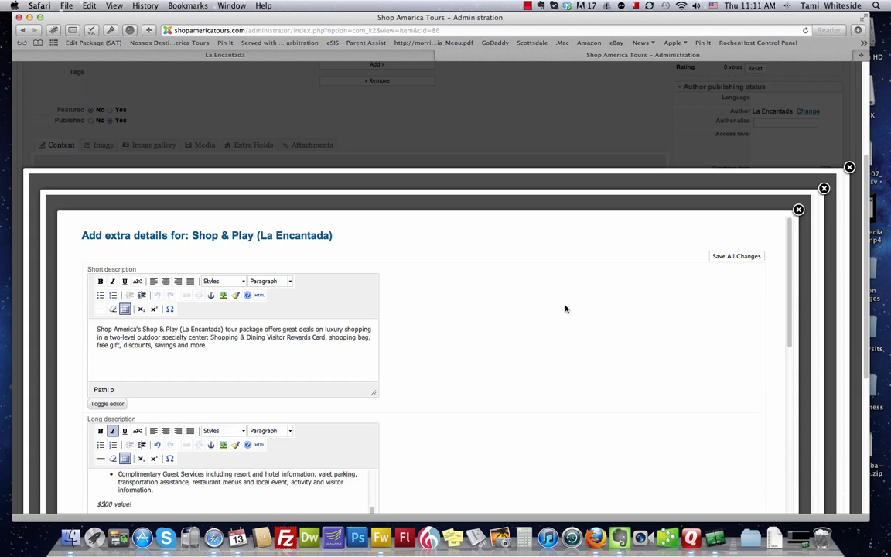
Save the package details, close the option dialogs, and save the La Encantada item
{"action": "left_click", "coordinate": [728, 257]}
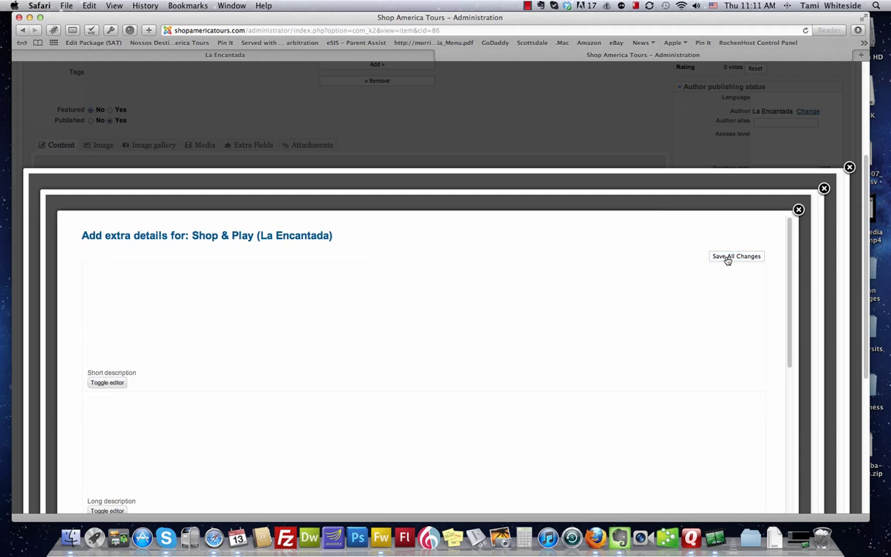
{"action": "left_click", "coordinate": [799, 209]}
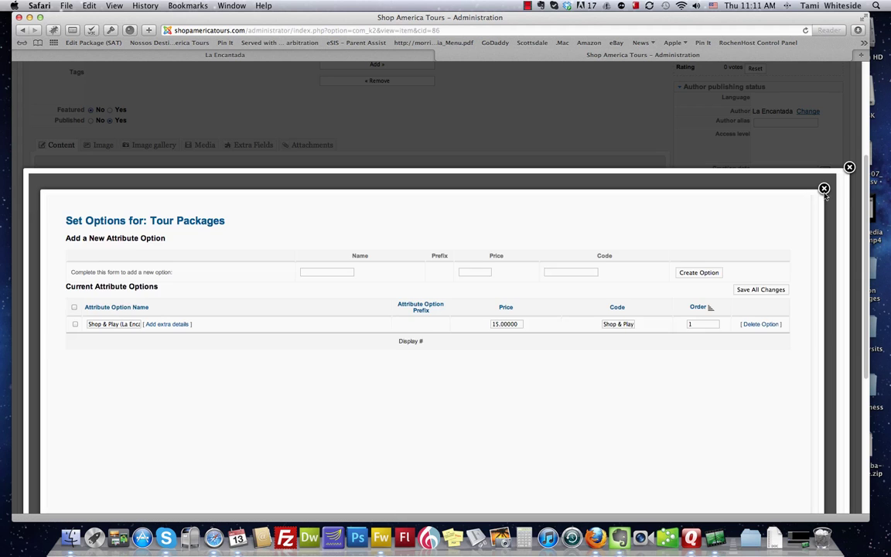
{"action": "left_click", "coordinate": [850, 167]}
{"action": "left_click", "coordinate": [850, 167]}
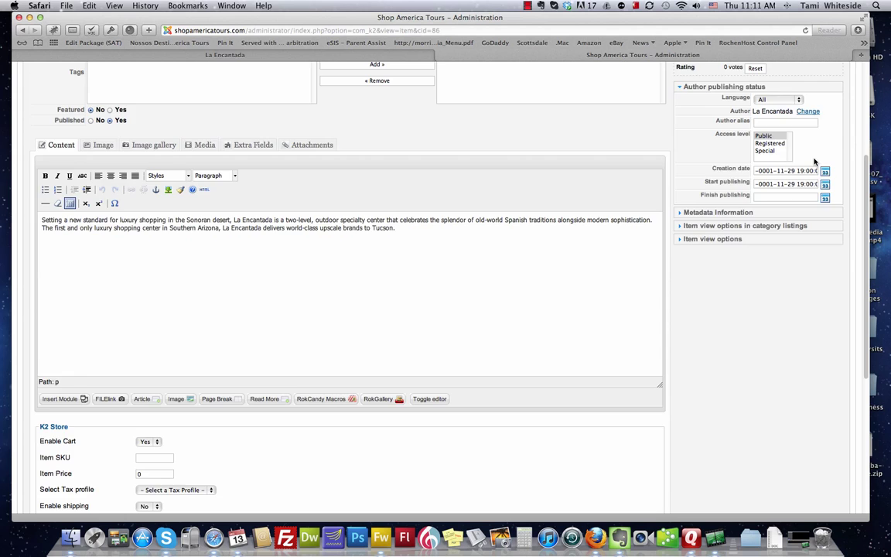
{"action": "scroll", "coordinate": [850, 167], "scroll_direction": "up", "scroll_amount": 5}
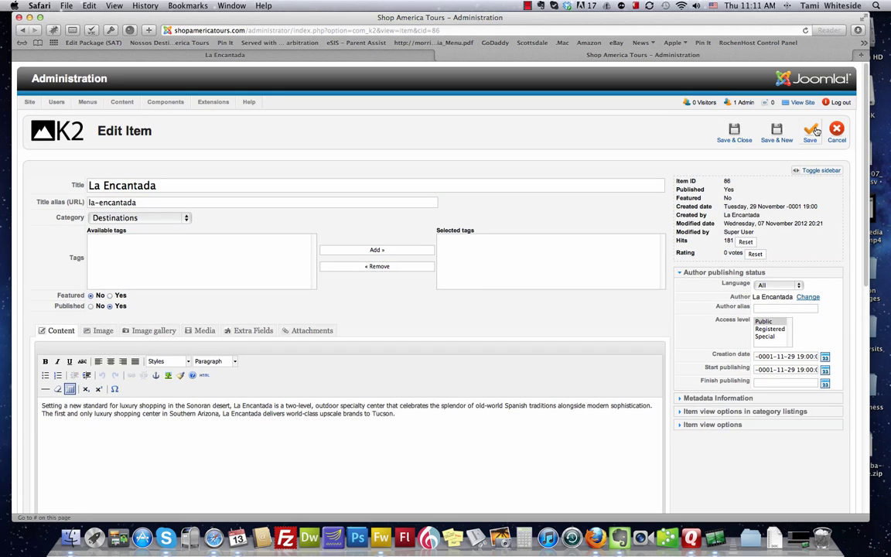
{"action": "left_click", "coordinate": [811, 133]}
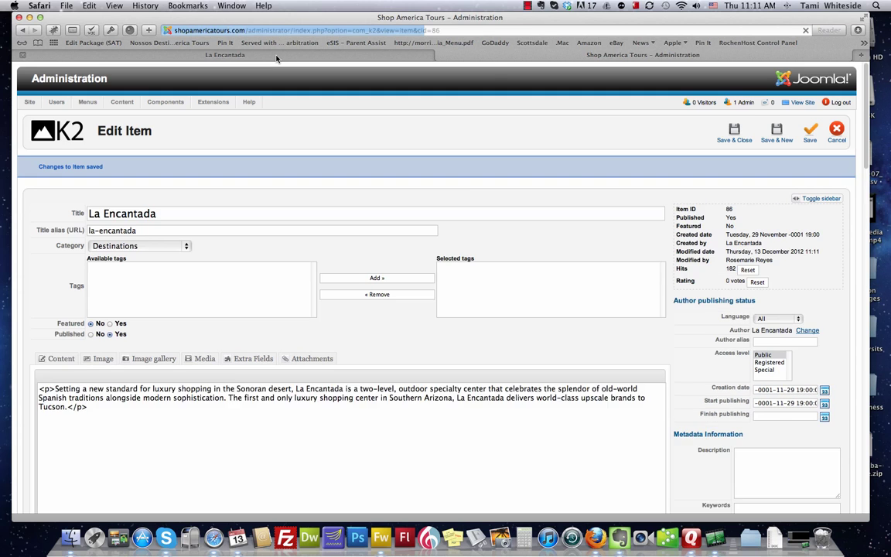
Reload the public La Encantada page to pick up the saved changes
{"action": "left_click", "coordinate": [276, 55]}
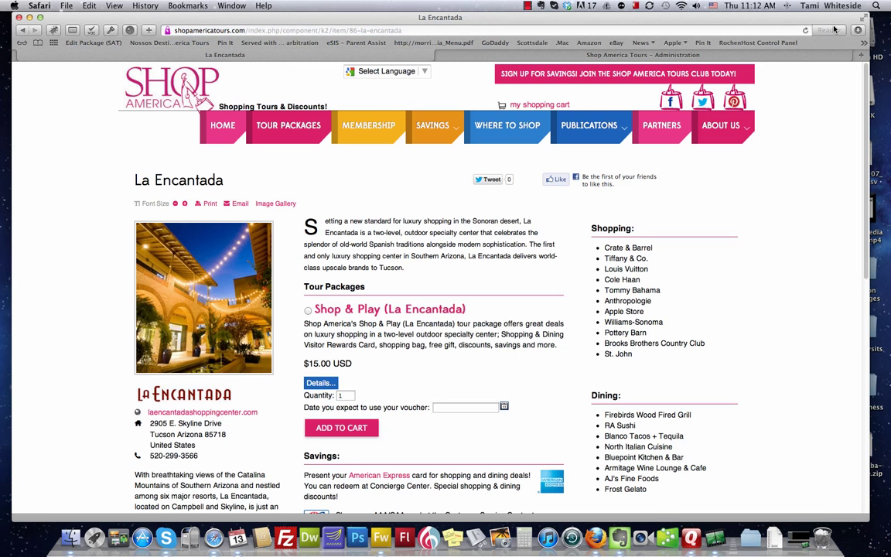
{"action": "left_click", "coordinate": [805, 30]}
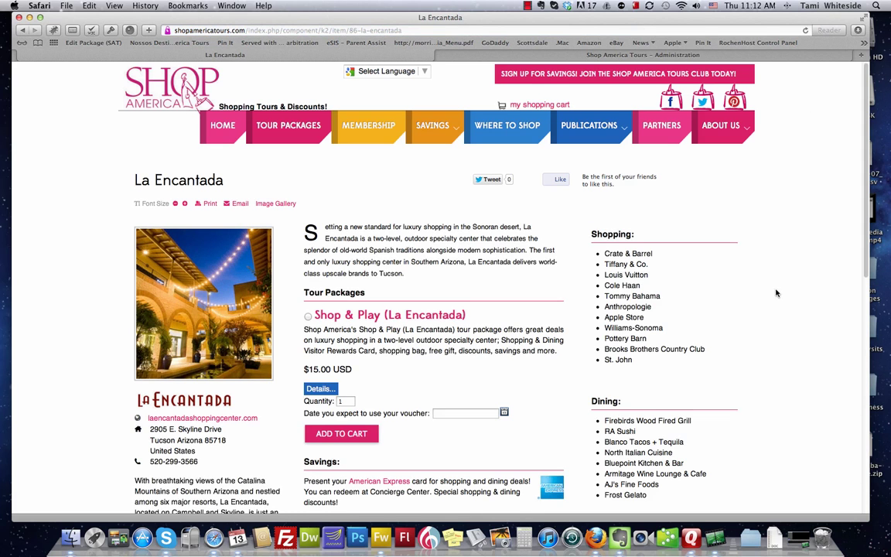
Check the Shop & Play details show the tote bag bullet and $500 value, then close them
{"action": "left_click", "coordinate": [322, 385]}
{"action": "scroll", "coordinate": [461, 362], "scroll_direction": "down", "scroll_amount": 3}
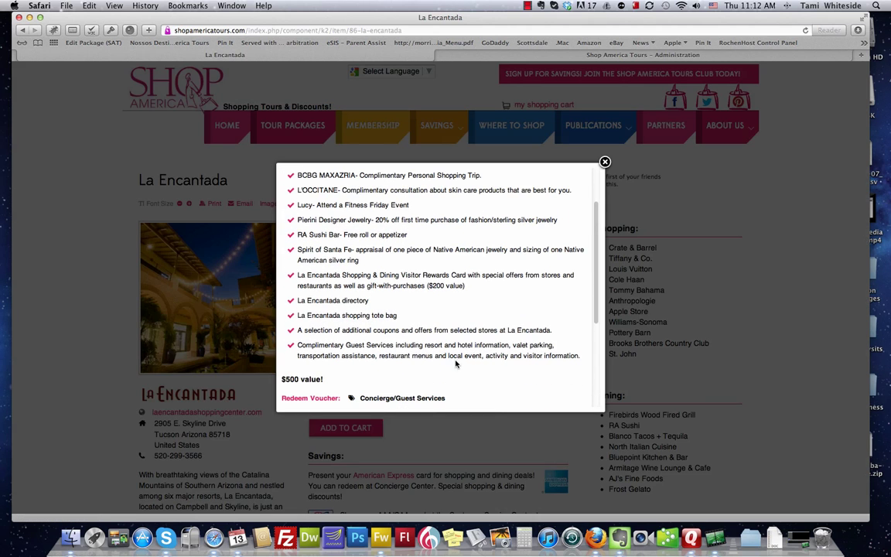
{"action": "mouse_move", "coordinate": [365, 285]}
{"action": "left_mouse_down"}
{"action": "mouse_move", "coordinate": [222, 316]}
{"action": "mouse_move", "coordinate": [279, 316]}
{"action": "left_mouse_up"}
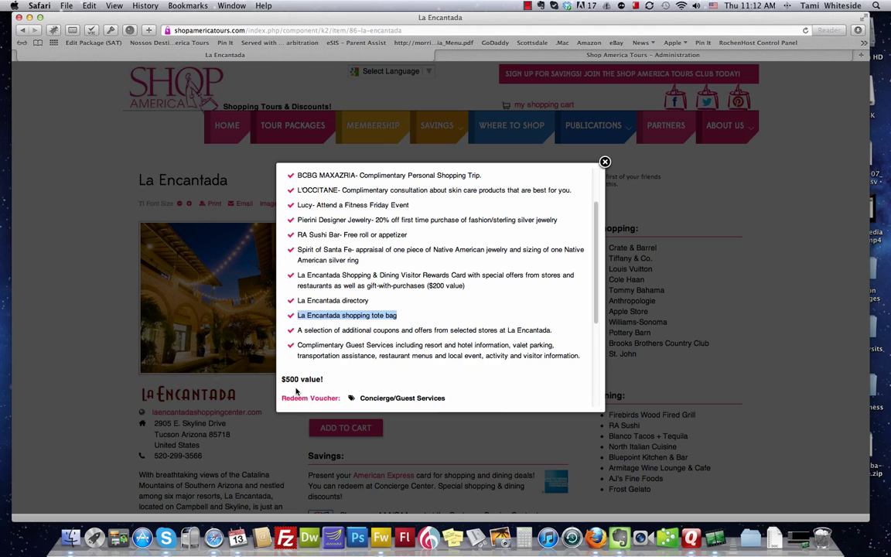
{"action": "scroll", "coordinate": [525, 359], "scroll_direction": "down", "scroll_amount": 3}
{"action": "scroll", "coordinate": [524, 359], "scroll_direction": "down", "scroll_amount": 2}
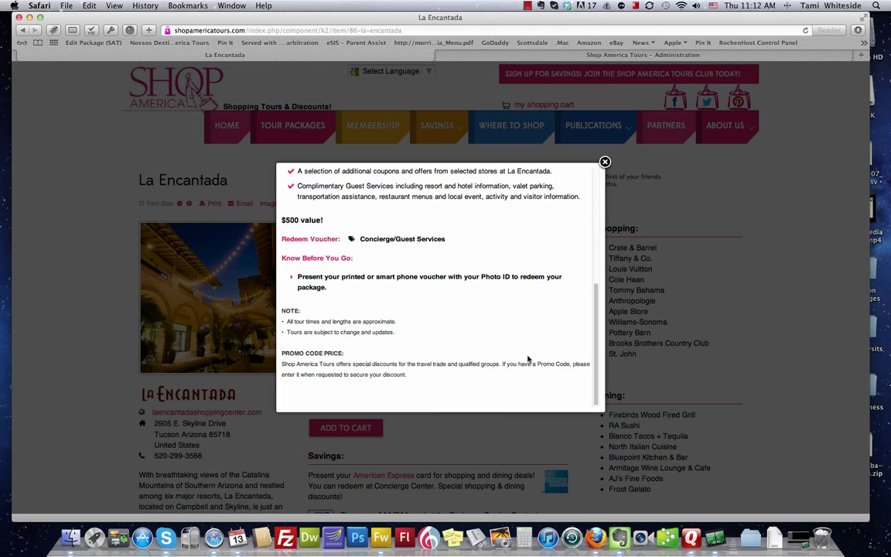
{"action": "scroll", "coordinate": [525, 358], "scroll_direction": "up", "scroll_amount": 6}
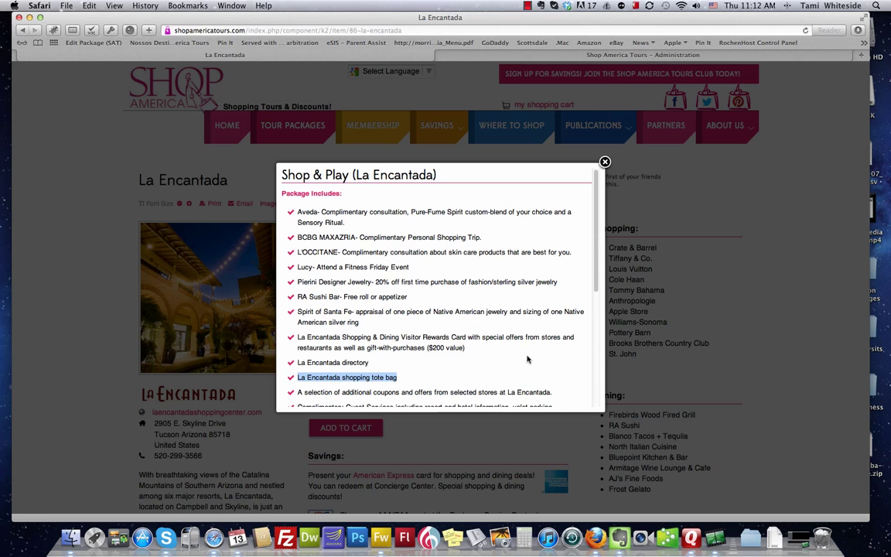
{"action": "left_click", "coordinate": [605, 164]}
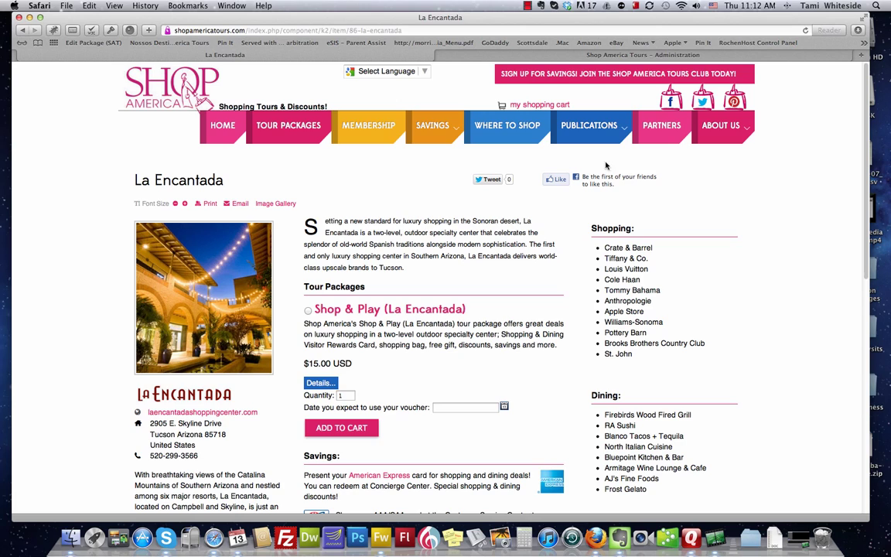